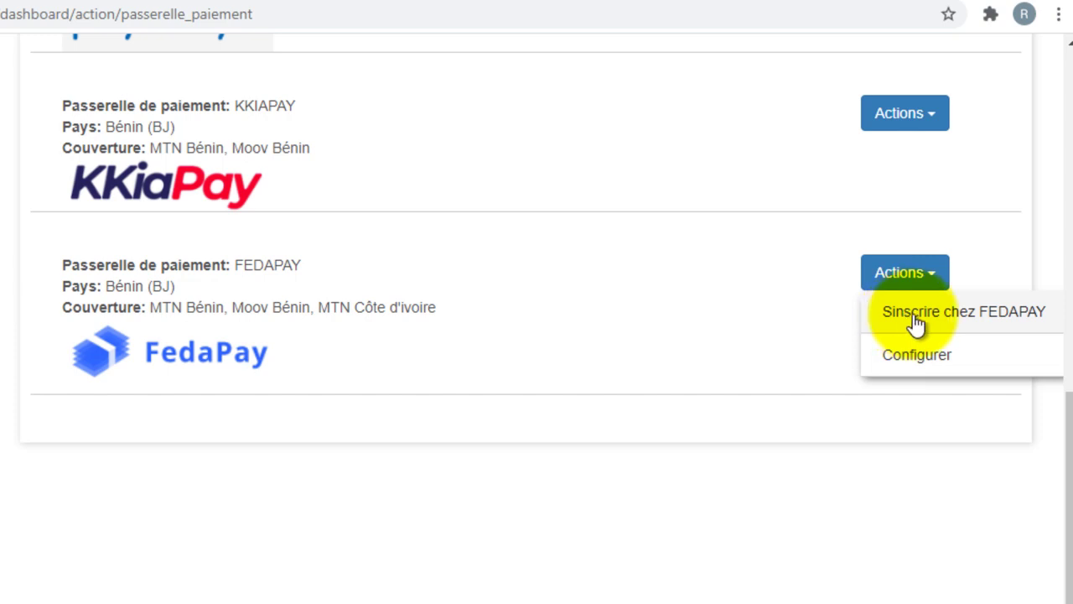
# Step: Go to the FedaPay site through the FEDAPAY gateway's sign-up link and log in with the saved e-mail and password
pyautogui.click(945, 315)
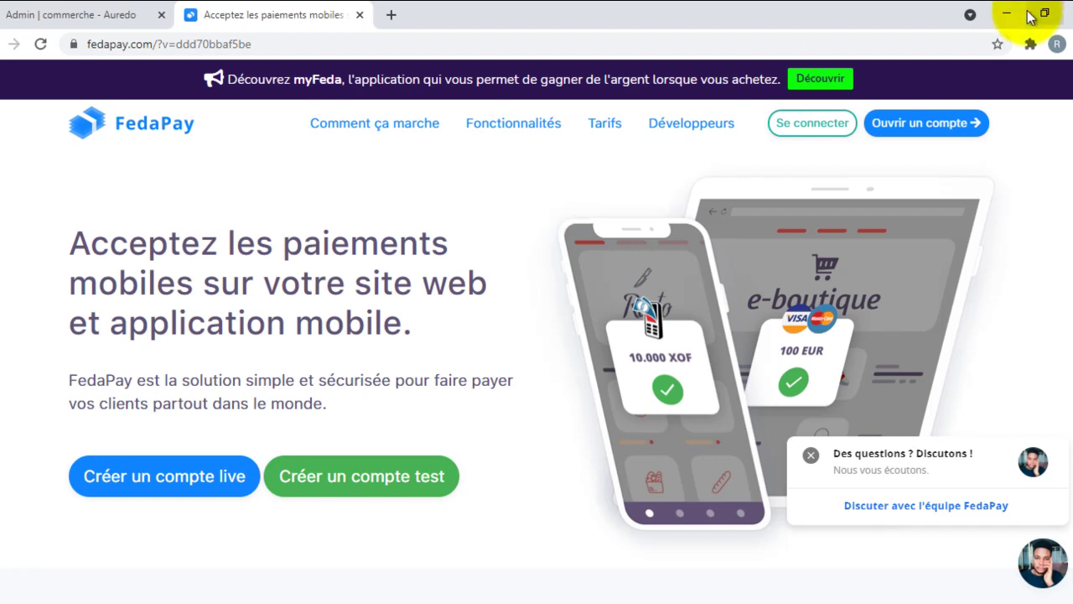
pyautogui.click(820, 128)
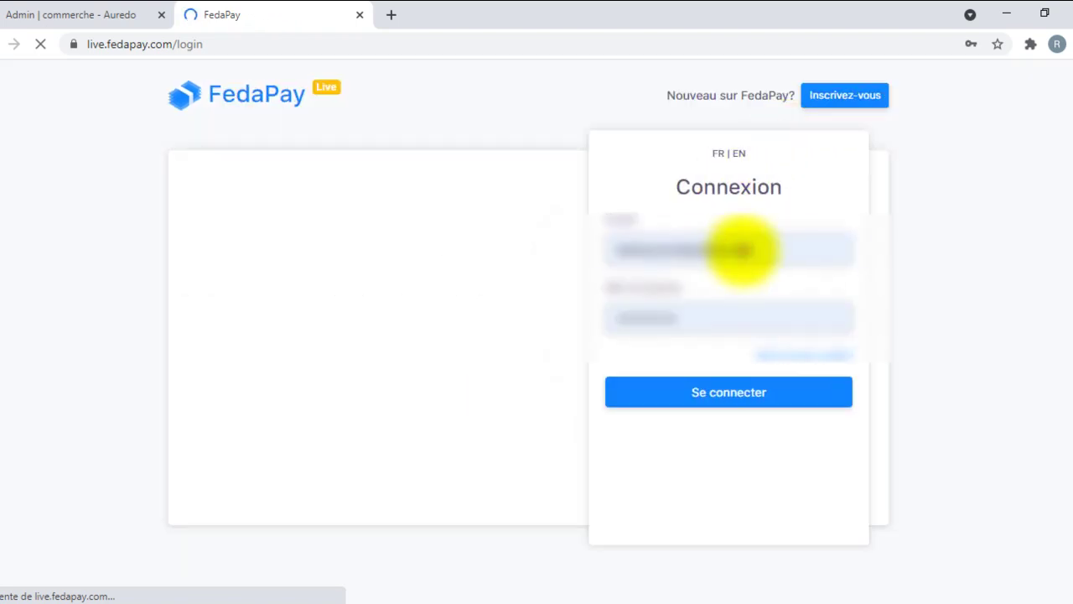
pyautogui.click(733, 252)
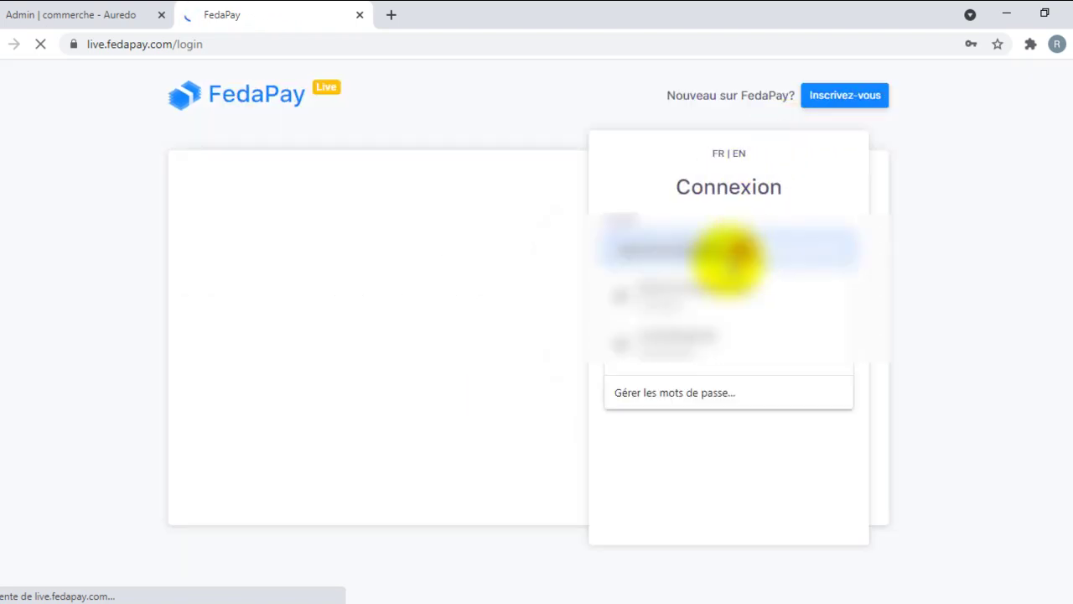
pyautogui.click(680, 338)
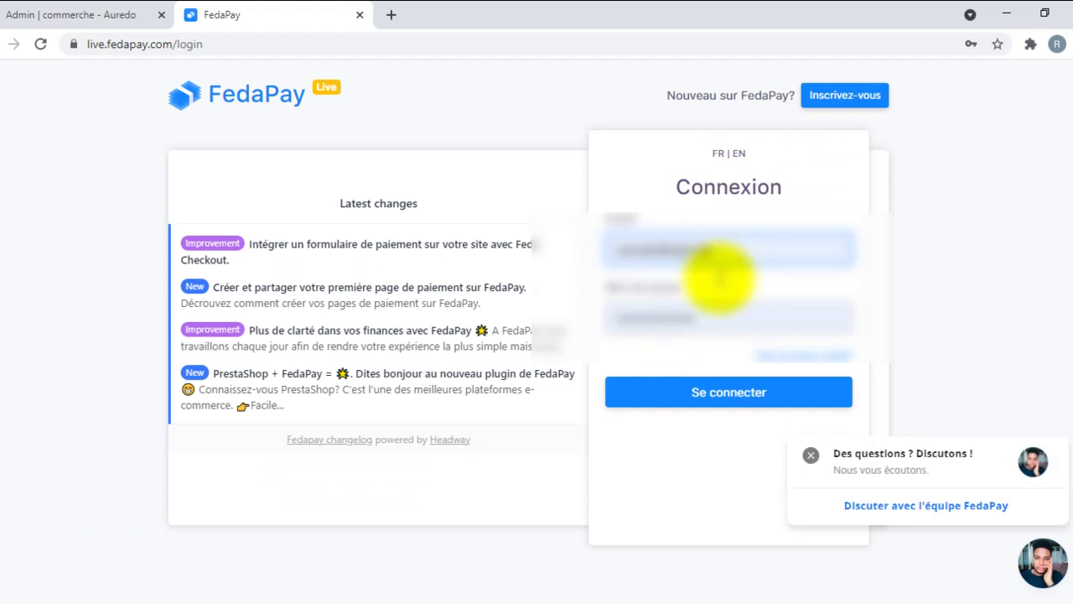
pyautogui.click(731, 401)
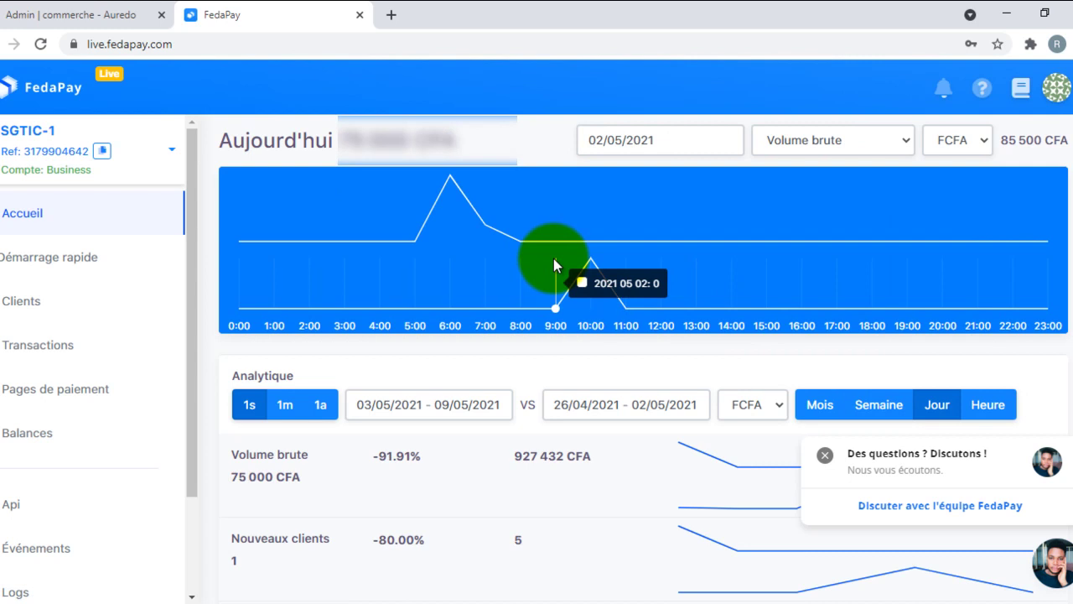
# Step: Open the API keys page of the FedaPay account
pyautogui.scroll(-2, 486, 251)
pyautogui.scroll(-2, 138, 285)
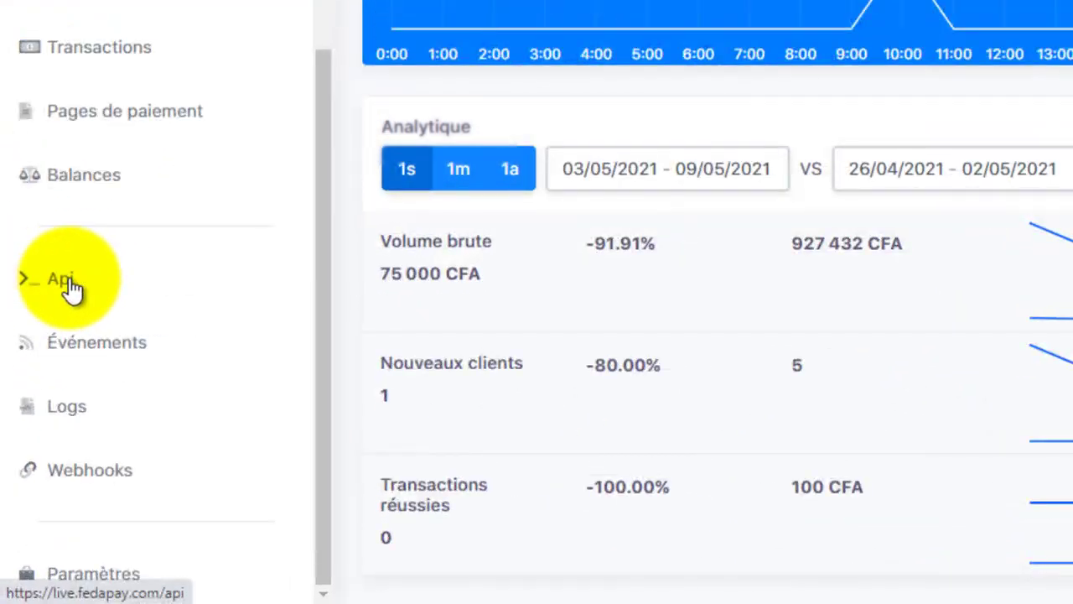
pyautogui.click(72, 288)
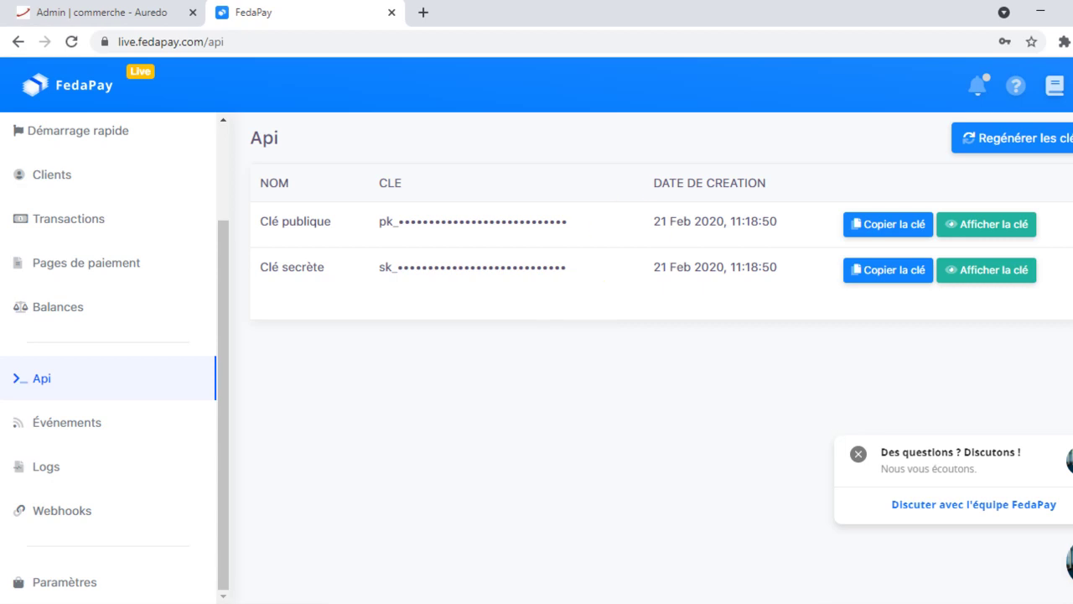
# Step: Switch to the Auredo admin and look at the actions offered for the FEDAPAY gateway
pyautogui.click(117, 11)
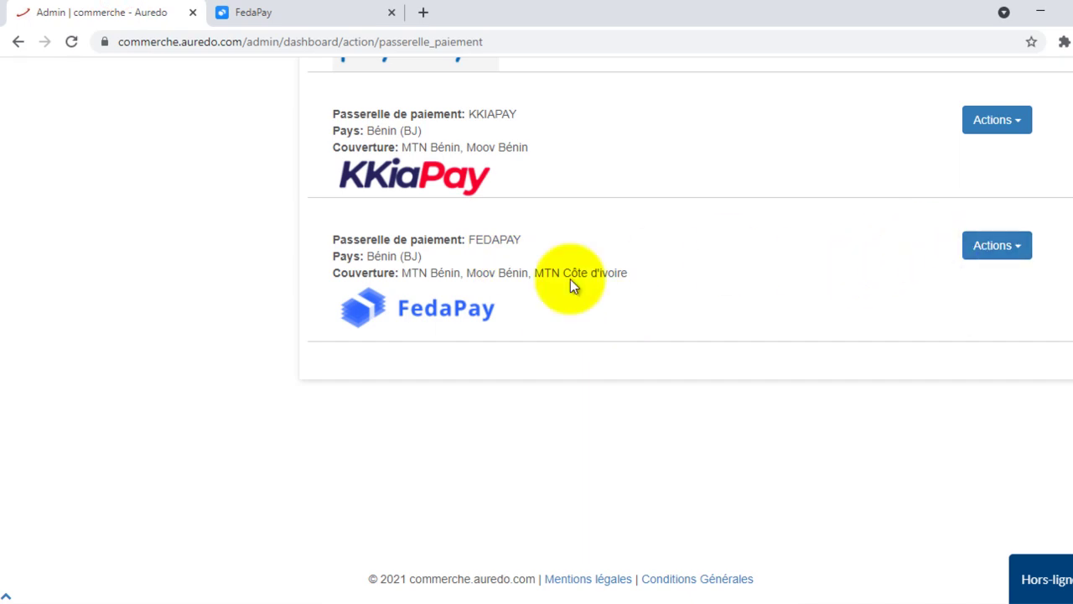
pyautogui.click(994, 245)
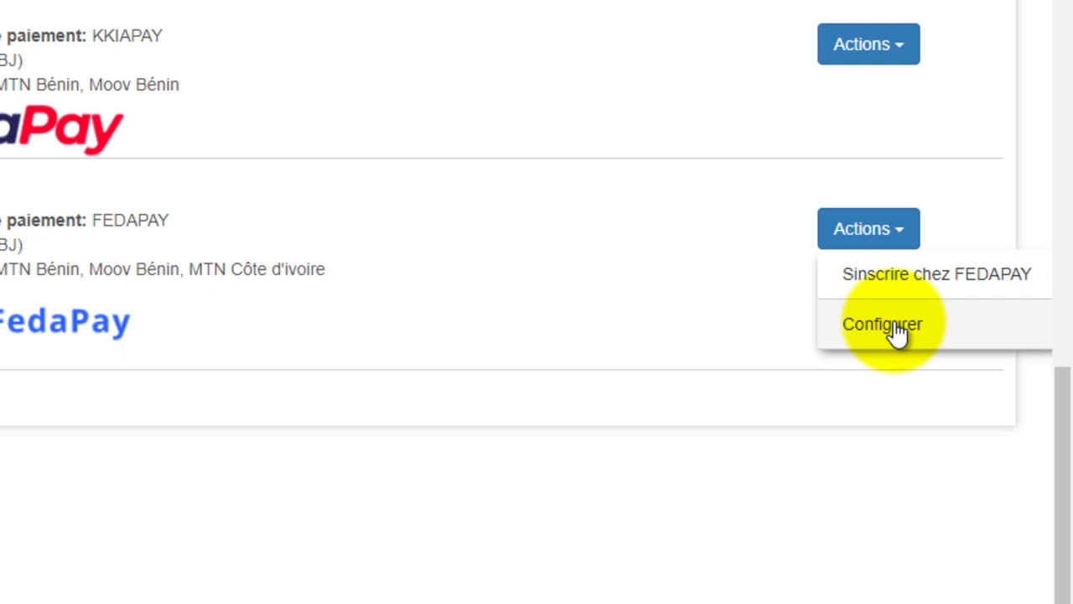
pyautogui.click(851, 270)
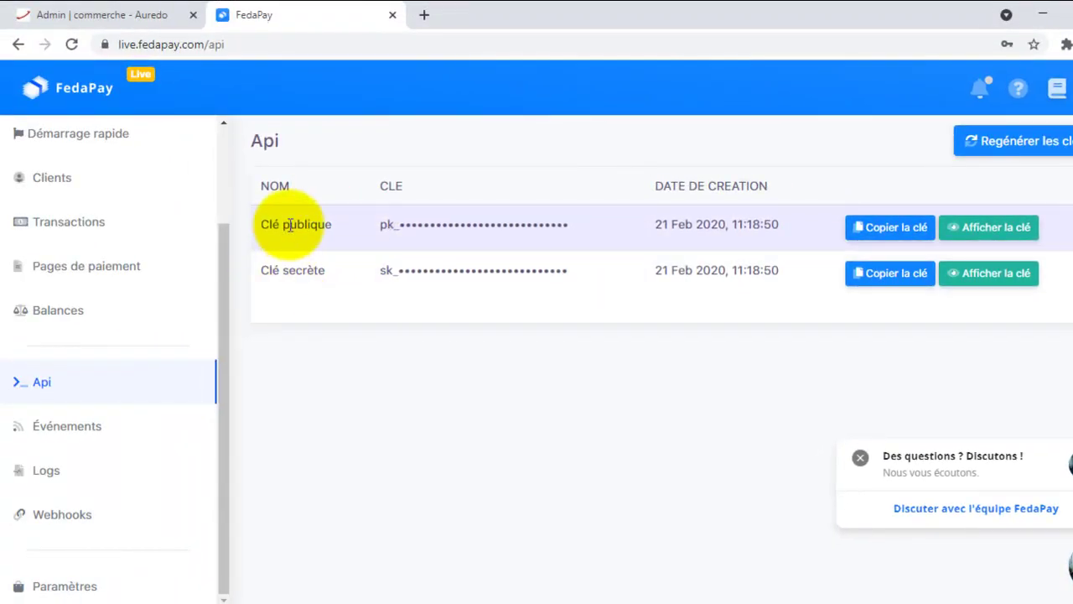
# Step: Copy the FedaPay public key and open the FEDAPAY gateway configuration in the Auredo admin
pyautogui.click(889, 228)
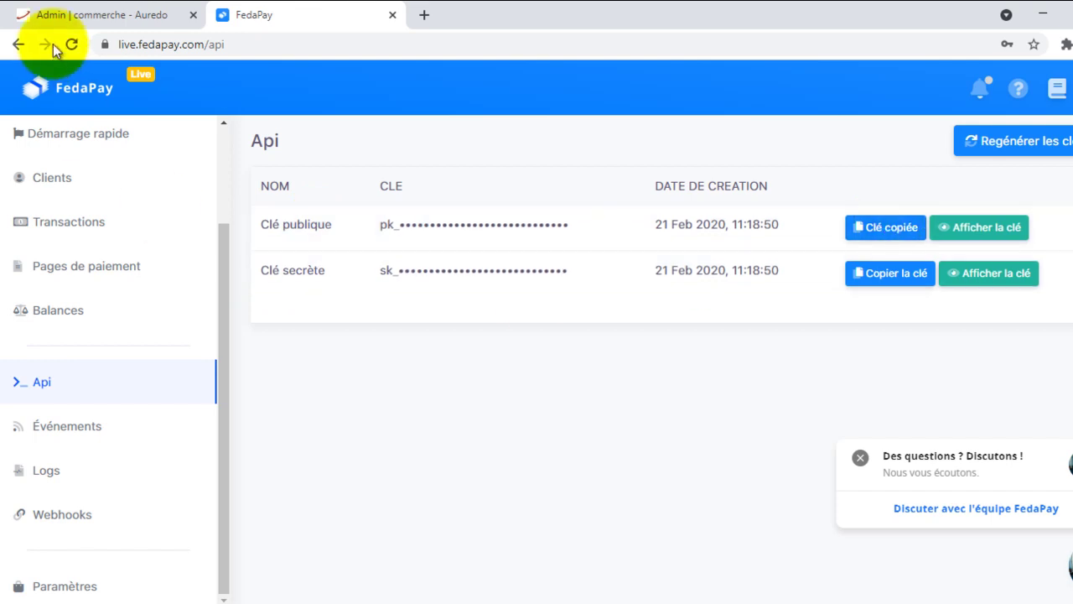
pyautogui.click(84, 15)
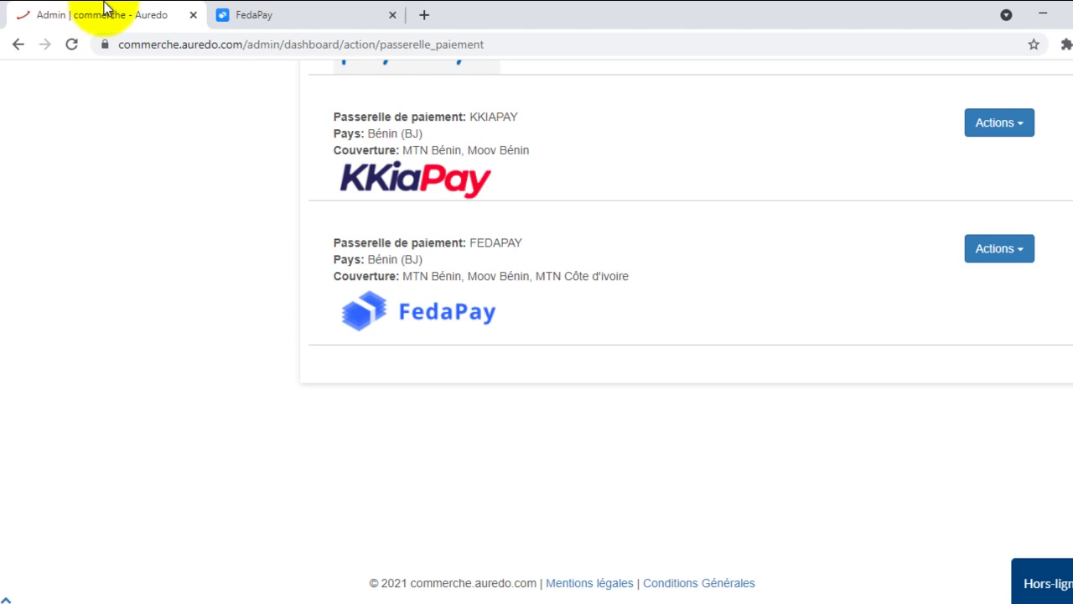
pyautogui.click(1009, 249)
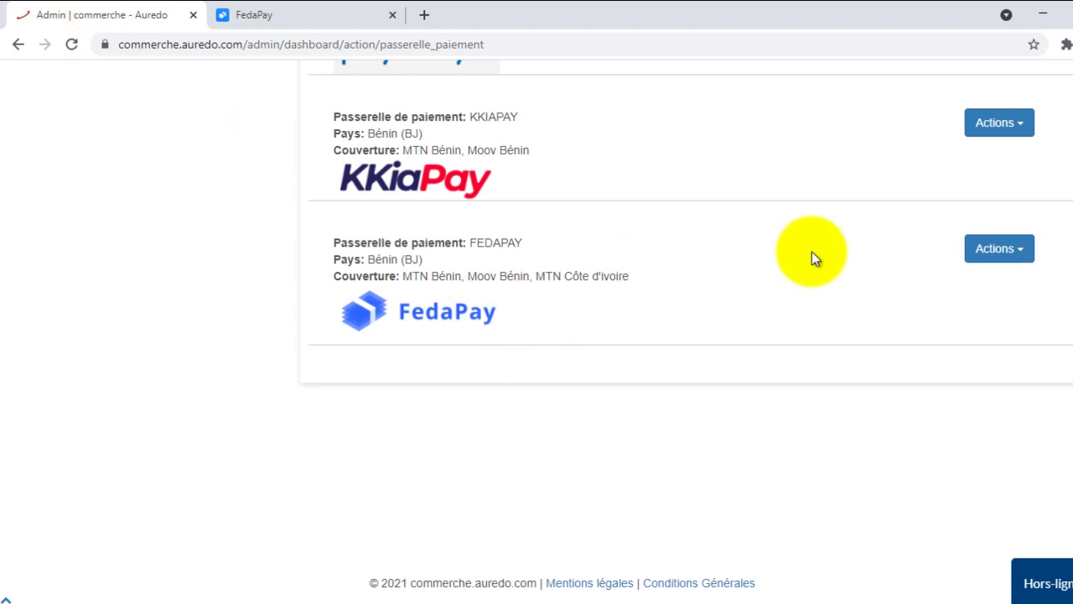
pyautogui.click(1009, 315)
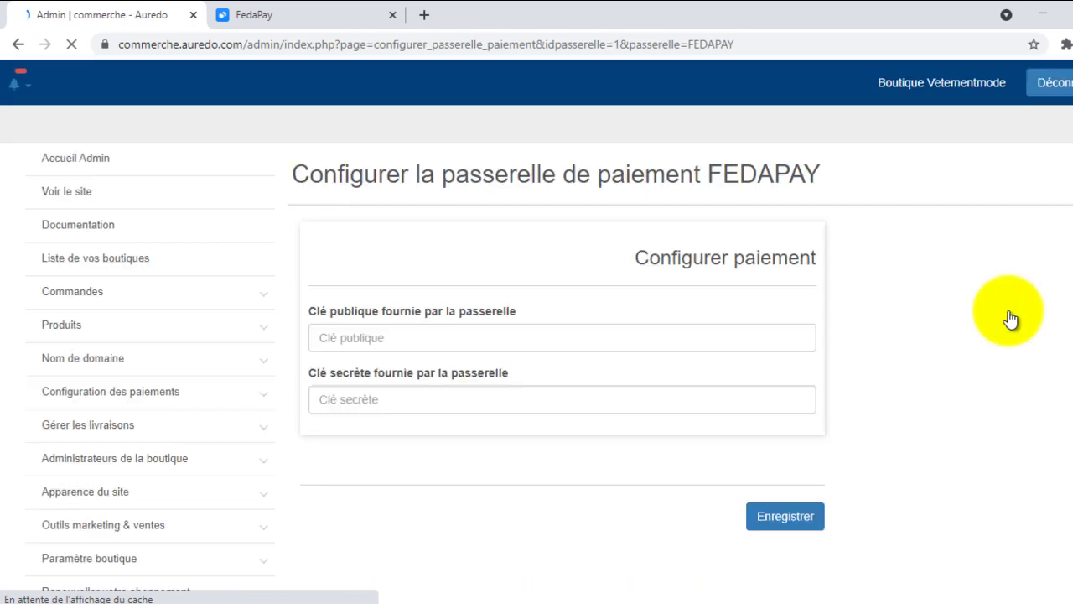
# Step: Paste the copied FedaPay public key as the gateway's public key
pyautogui.scroll(-1, 708, 335)
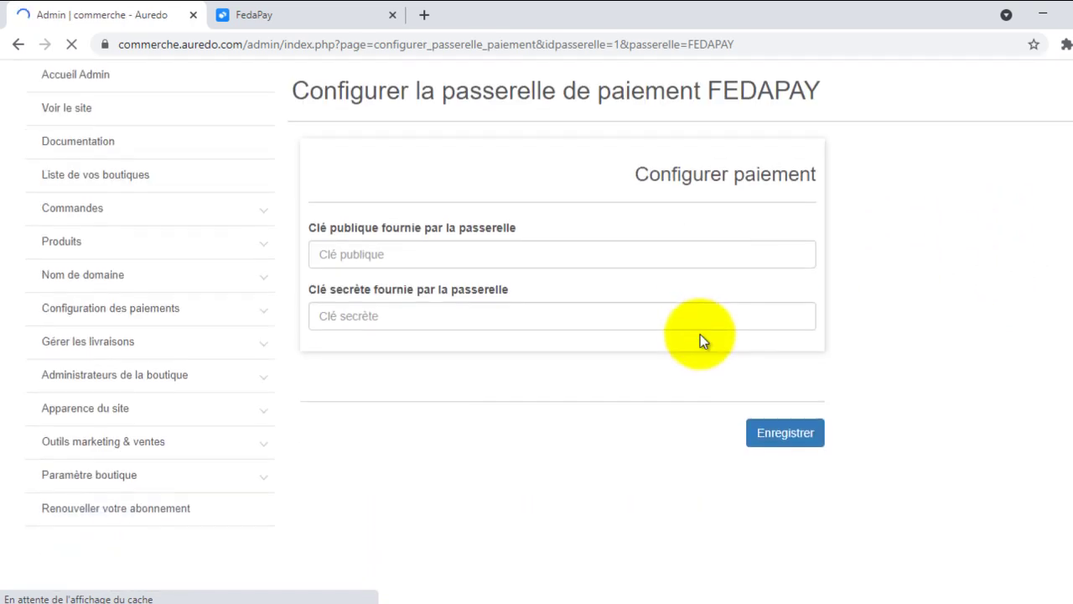
pyautogui.click(384, 255)
pyautogui.rightClick(383, 258)
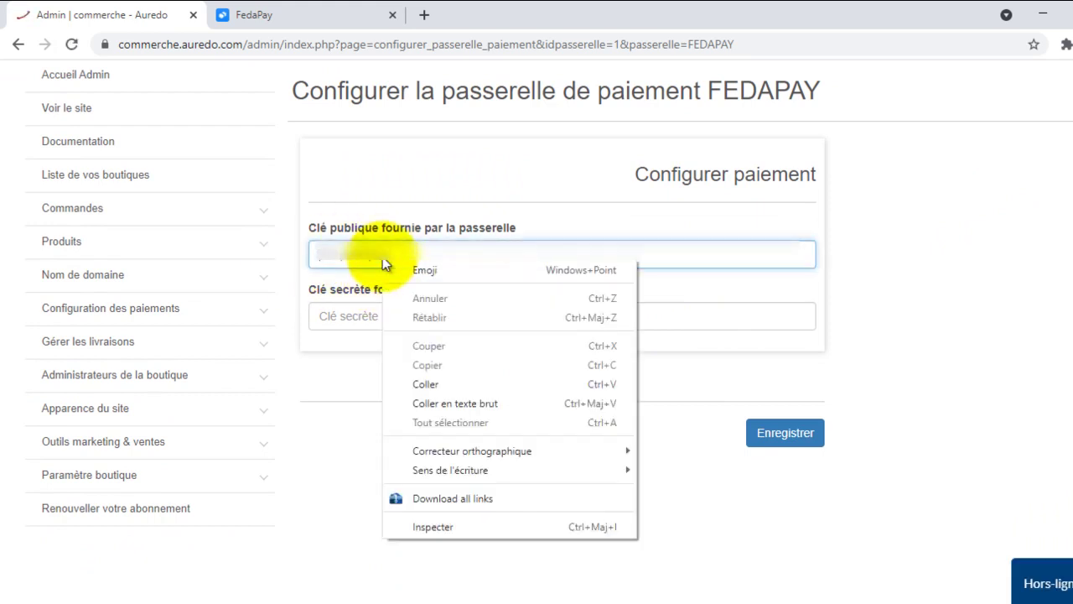
pyautogui.click(426, 384)
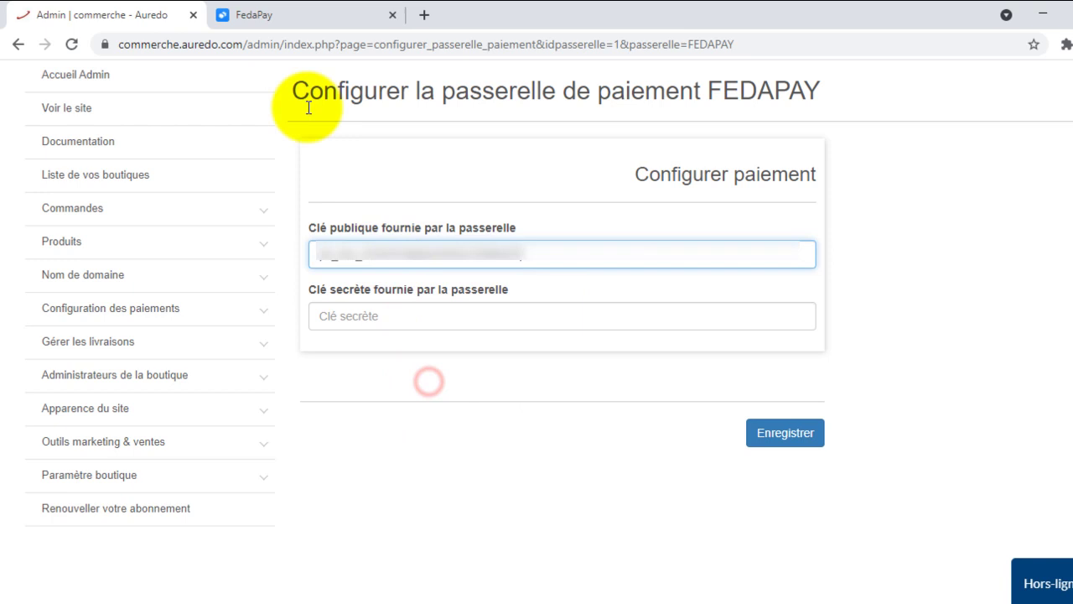
# Step: Copy the secret key from FedaPay into the gateway's secret key field and save the configuration
pyautogui.click(295, 14)
pyautogui.click(905, 273)
pyautogui.click(137, 14)
pyautogui.click(416, 322)
pyautogui.rightClick(416, 325)
pyautogui.click(481, 454)
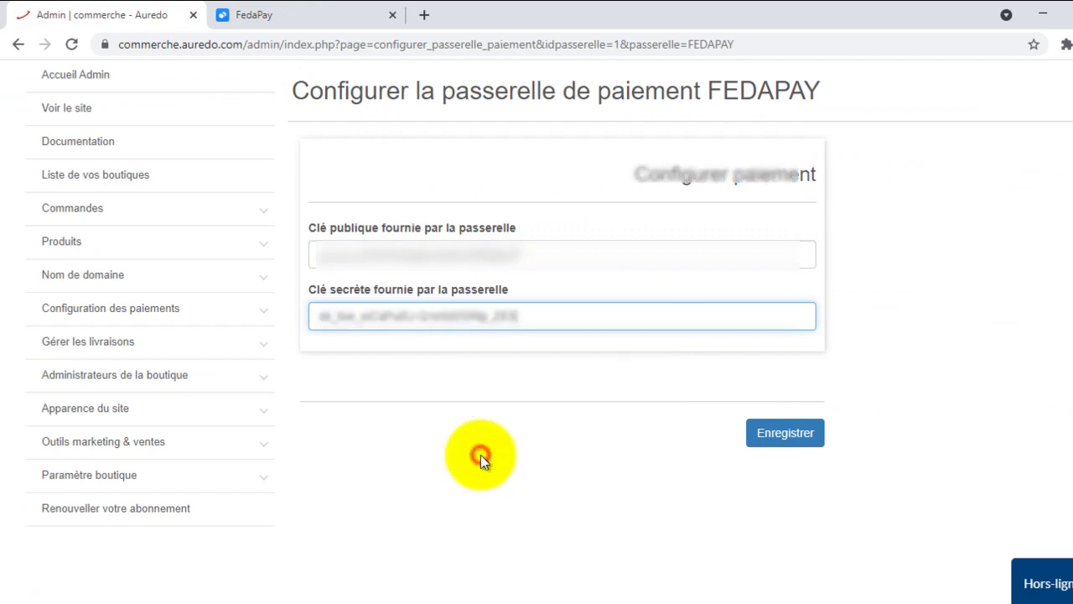
pyautogui.scroll(-1, 513, 416)
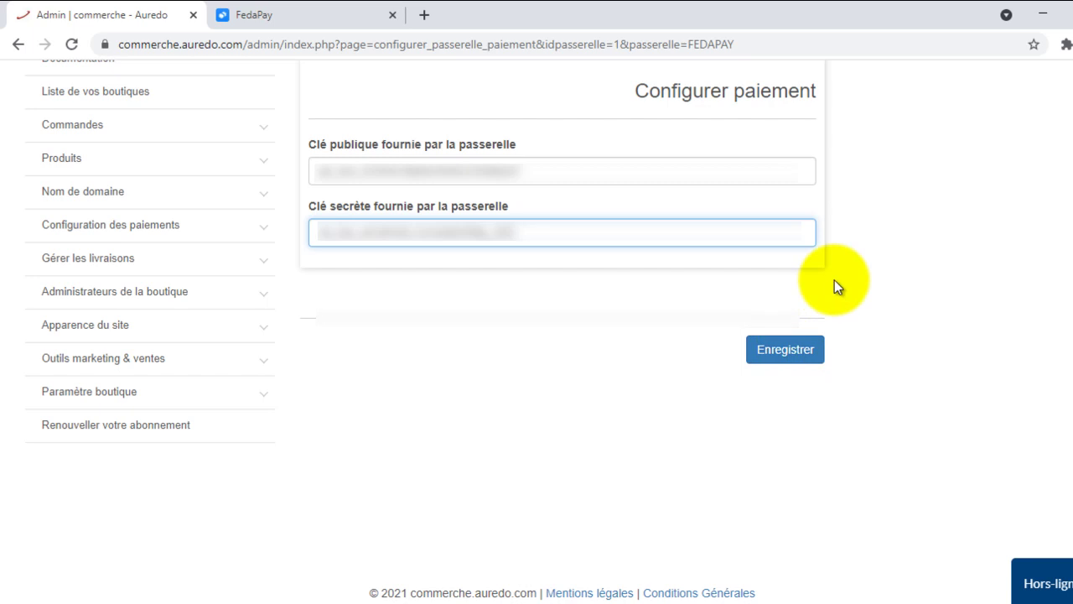
pyautogui.click(795, 355)
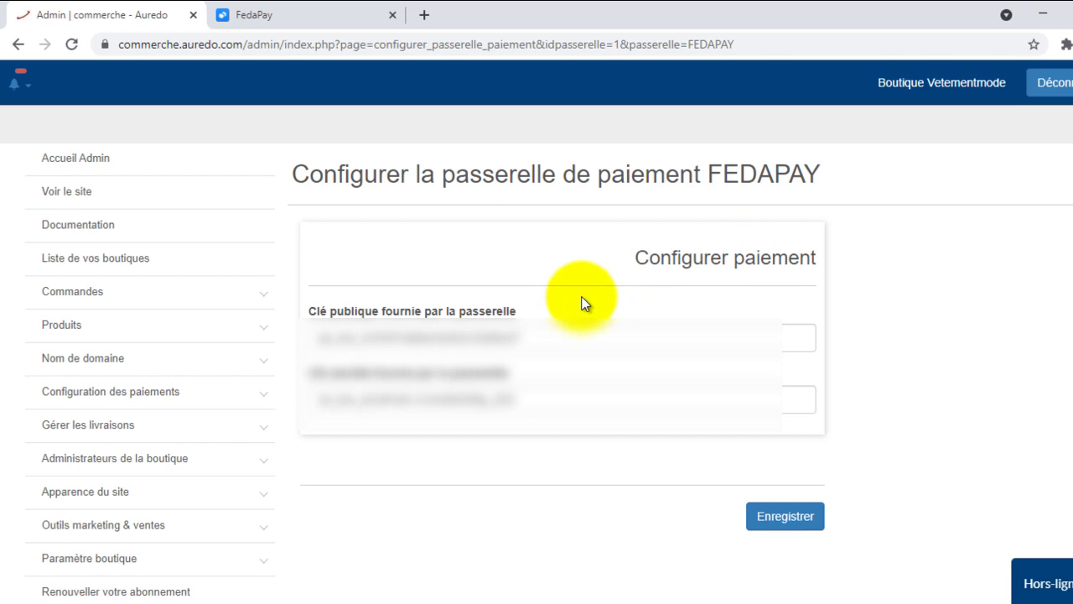
# Step: View the online shop and open the "Robe longue violette" product for purchase
pyautogui.click(75, 192)
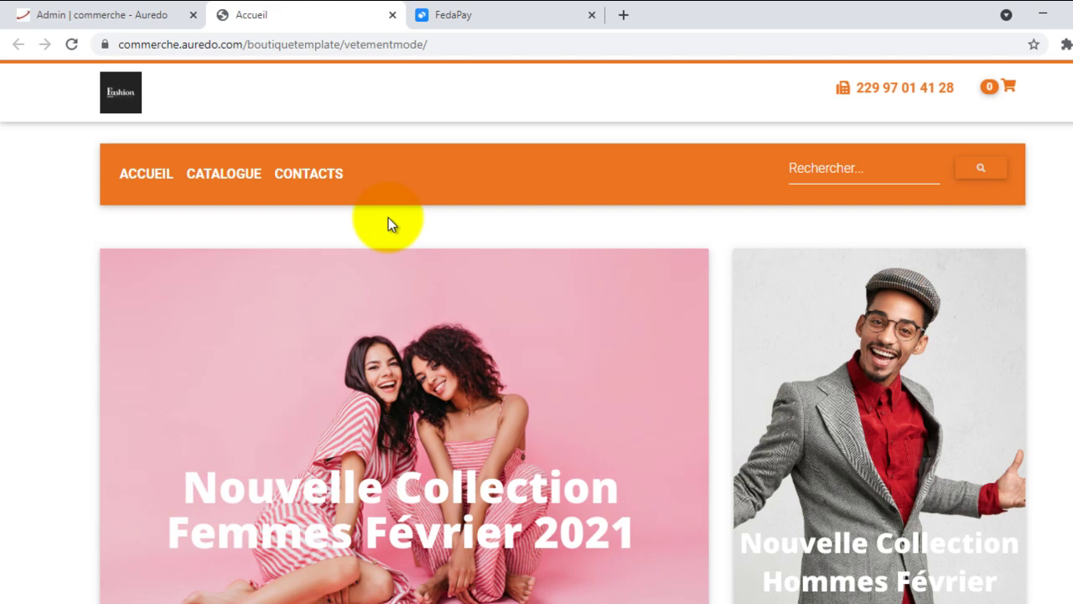
pyautogui.scroll(-6, 389, 222)
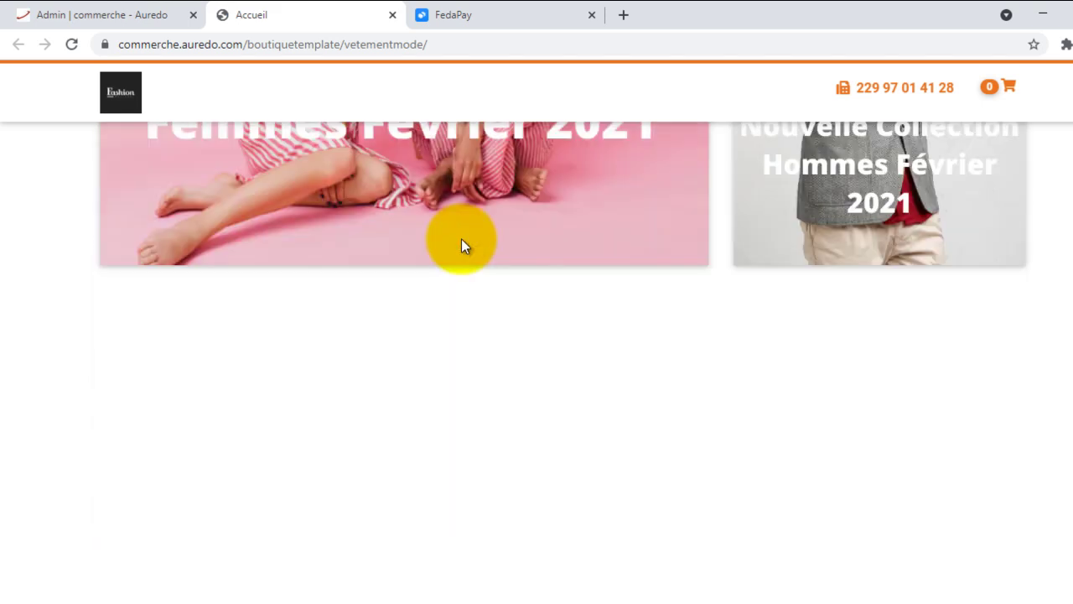
pyautogui.scroll(-2, 352, 318)
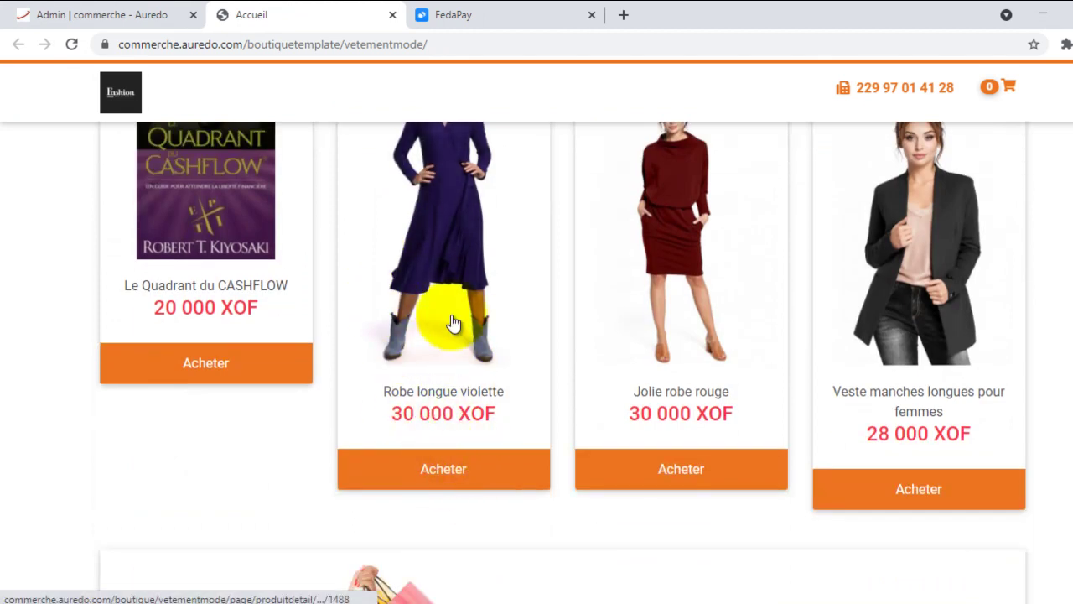
pyautogui.click(455, 461)
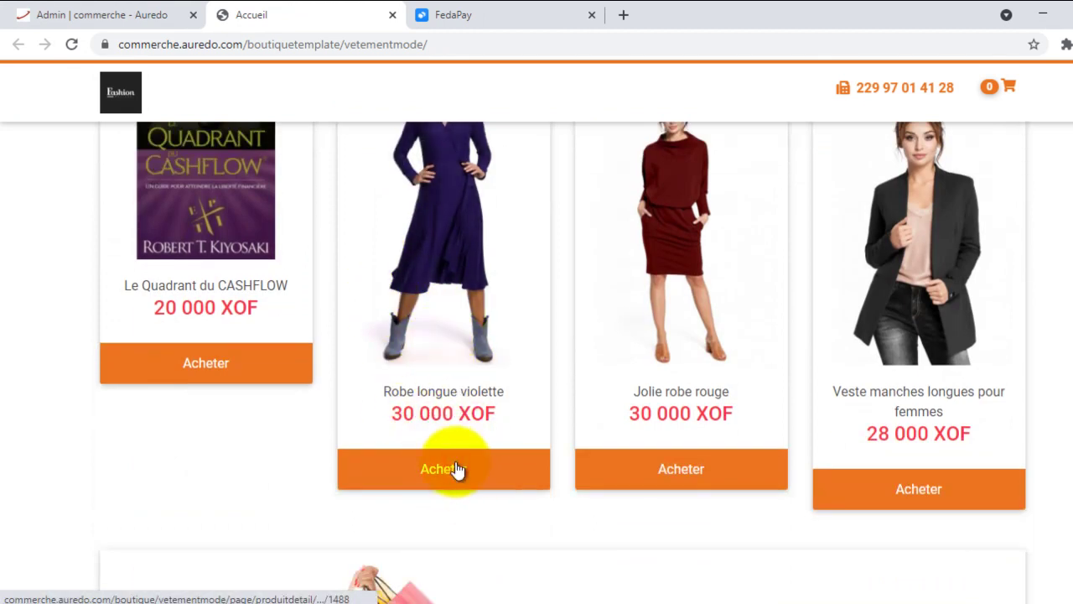
pyautogui.click(454, 469)
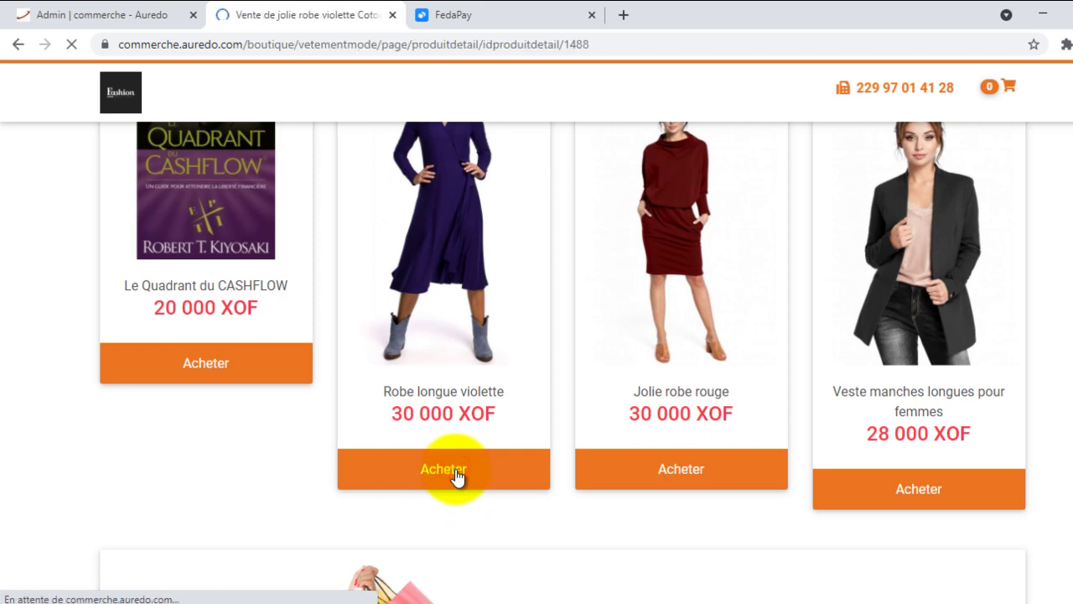
# Step: Add one violet dress in size L to the cart and proceed to the delivery information form
pyautogui.scroll(-4, 485, 444)
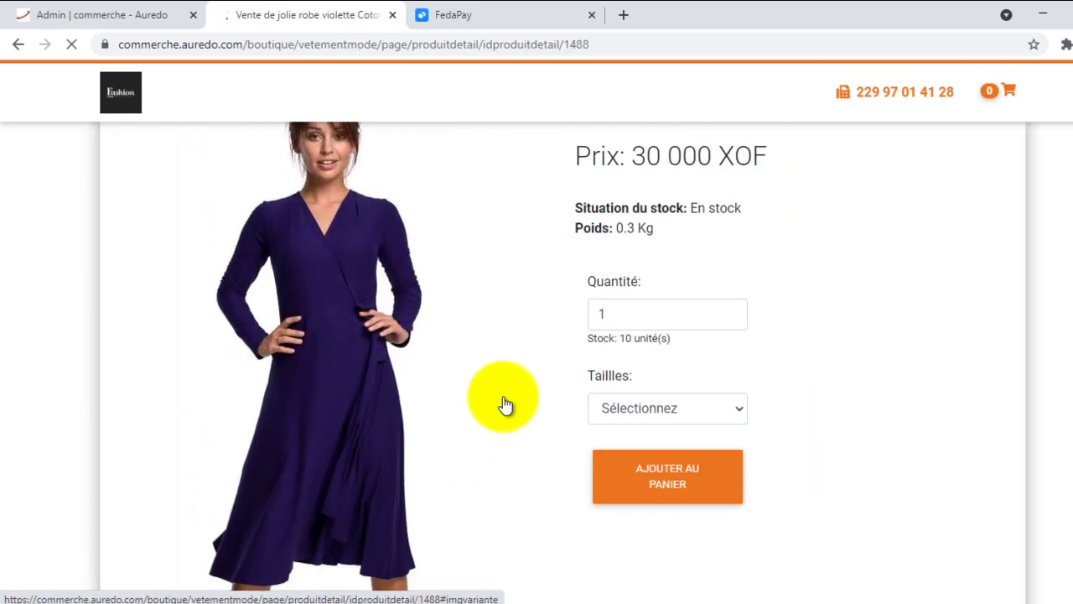
pyautogui.click(654, 331)
pyautogui.click(646, 364)
pyautogui.click(652, 392)
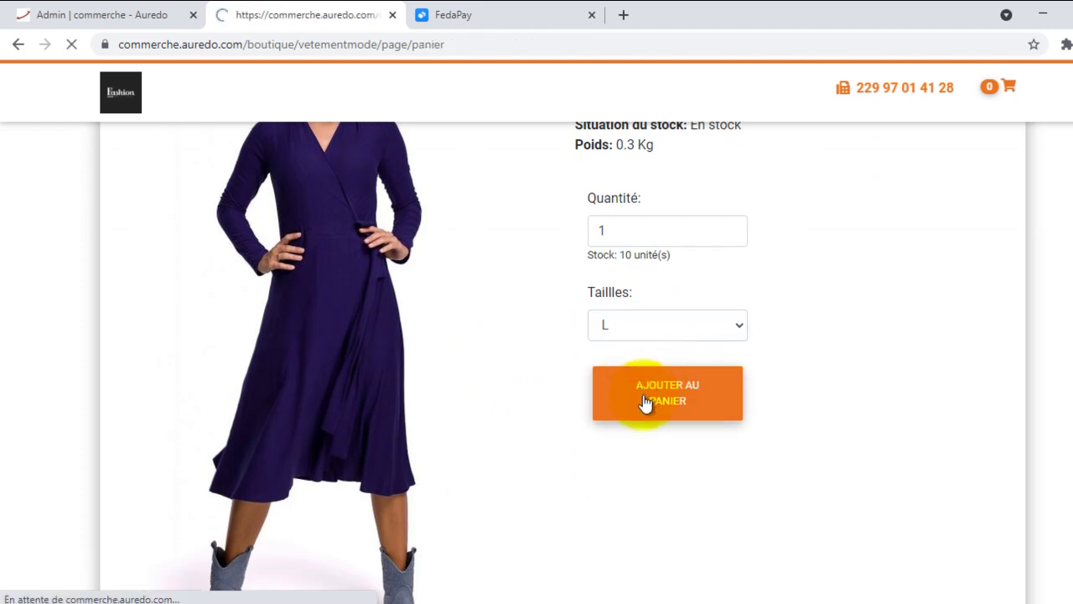
pyautogui.scroll(-1, 647, 394)
pyautogui.click(926, 335)
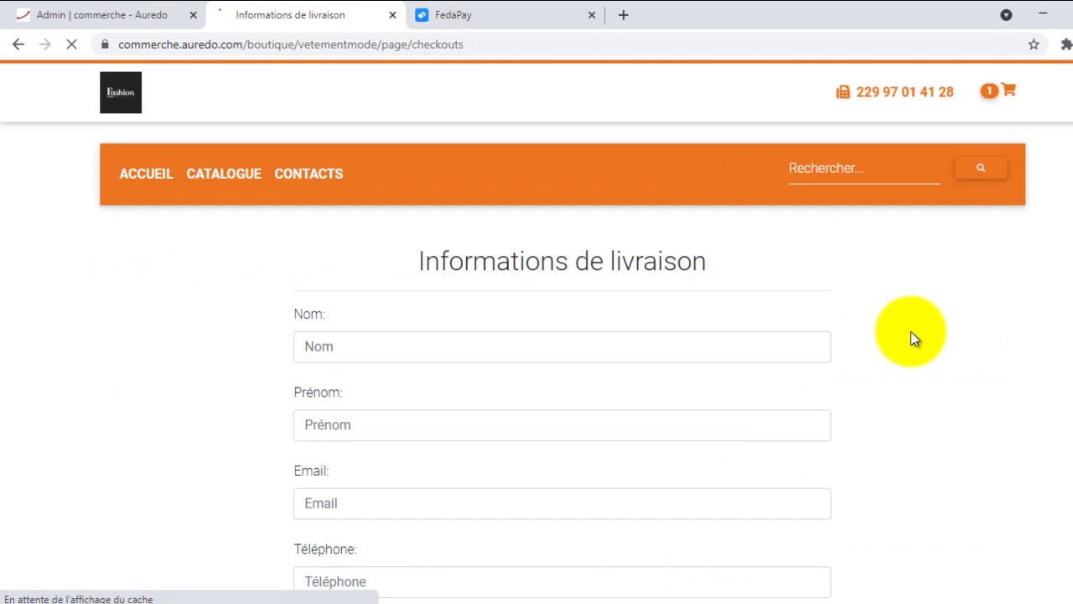
# Step: Fill in the customer's last name, first name, e-mail and phone number from the saved form suggestions
pyautogui.click(472, 342)
pyautogui.click(323, 379)
pyautogui.click(347, 425)
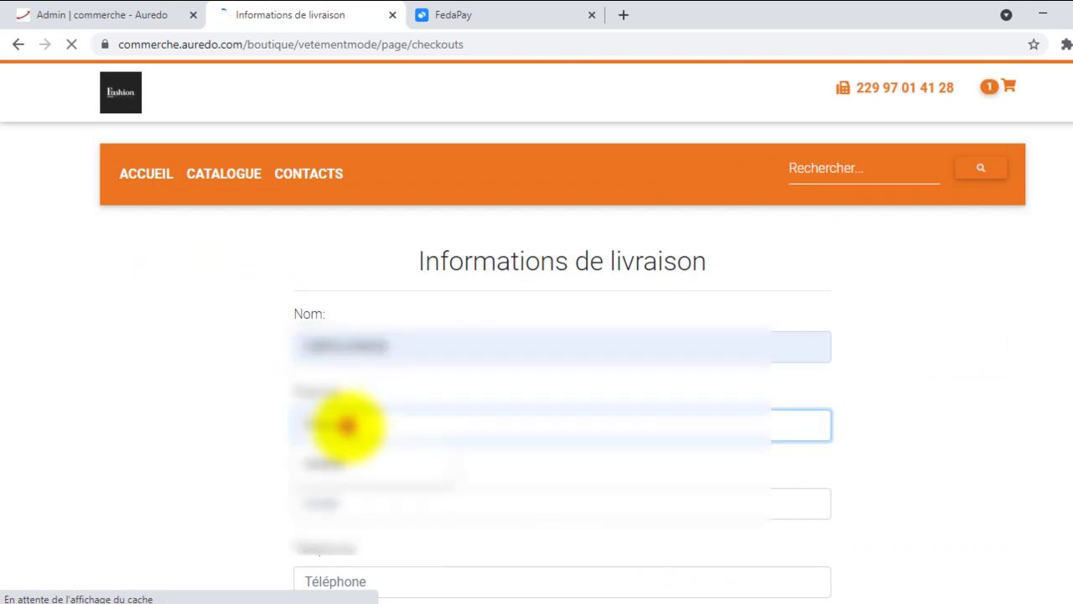
pyautogui.click(348, 493)
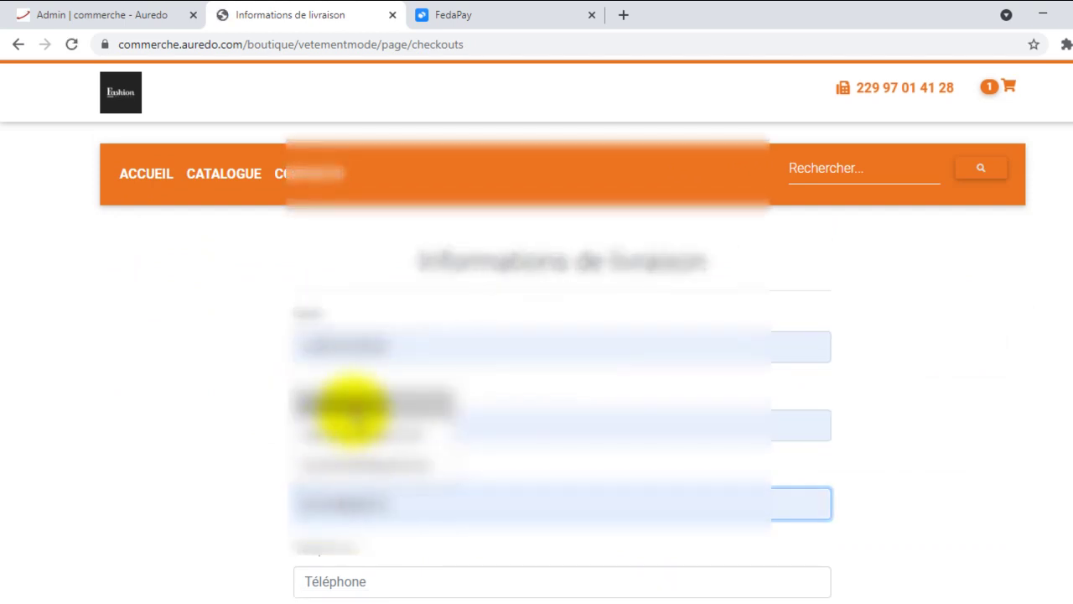
pyautogui.click(353, 408)
pyautogui.scroll(-4, 359, 479)
pyautogui.click(366, 246)
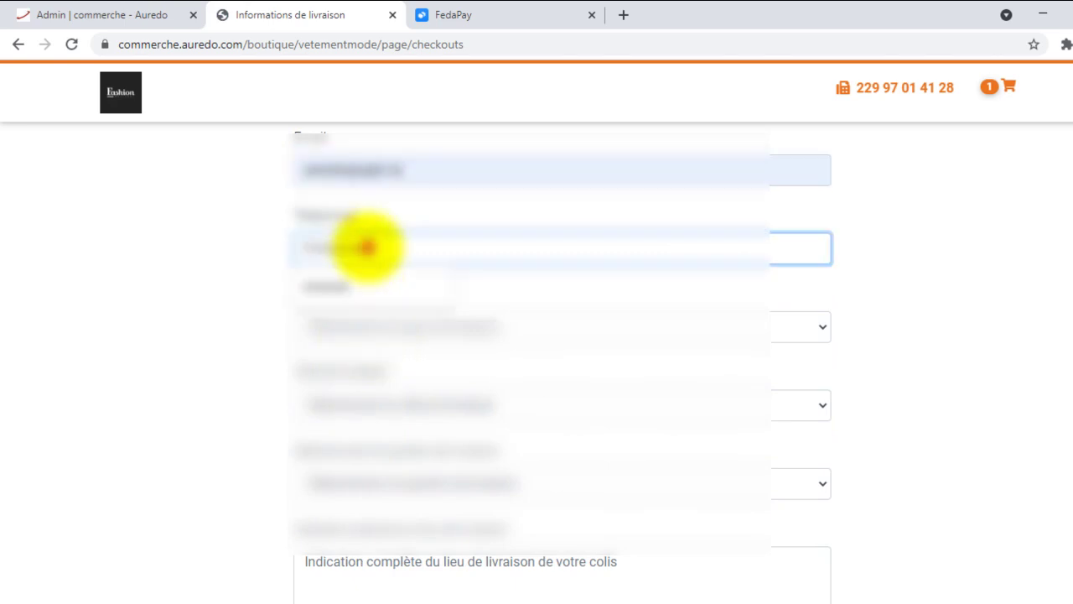
pyautogui.click(369, 281)
# Step: Replace the customer's e-mail with another saved address
pyautogui.click(383, 168)
pyautogui.hotkey('ctrl', 'a')
pyautogui.press('BackSpace')
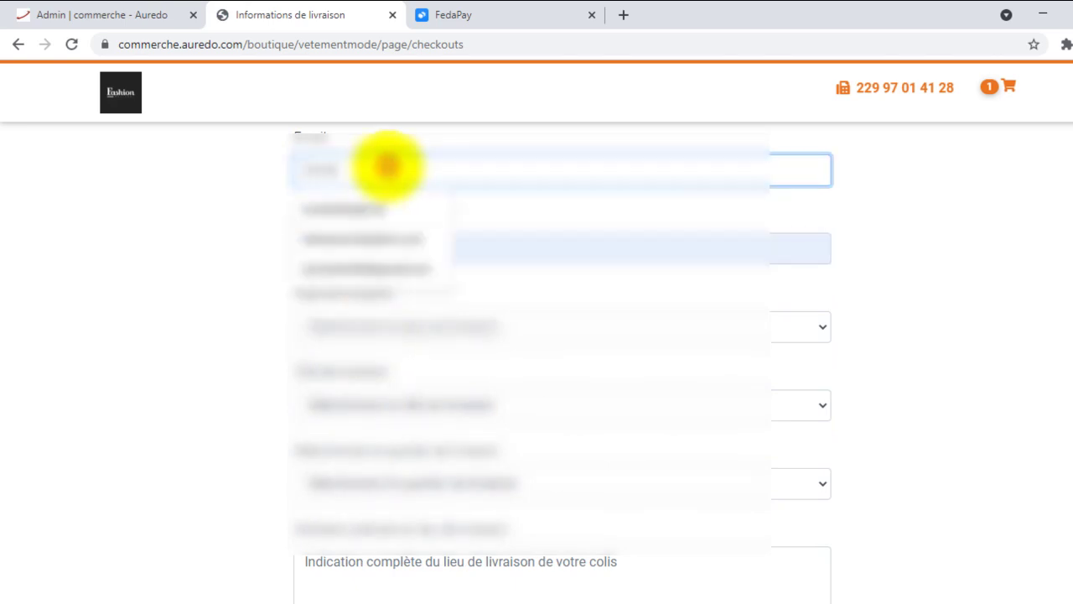
pyautogui.click(354, 264)
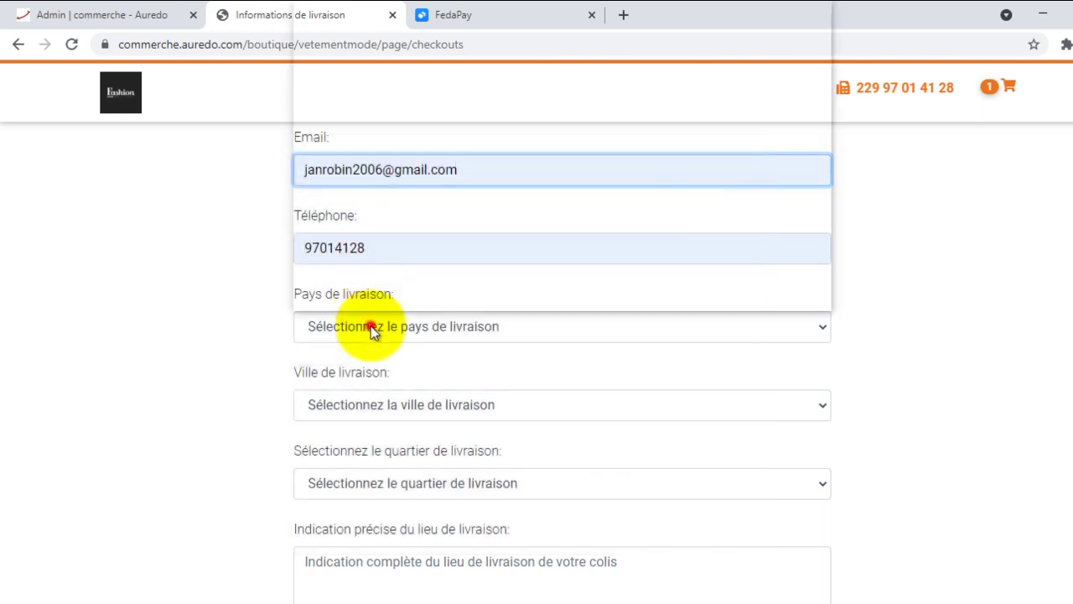
# Step: Set the delivery country to Bénin, the city to Abomey-Calavi and the delivery neighbourhood to ADOVIE
pyautogui.click(371, 327)
pyautogui.click(372, 66)
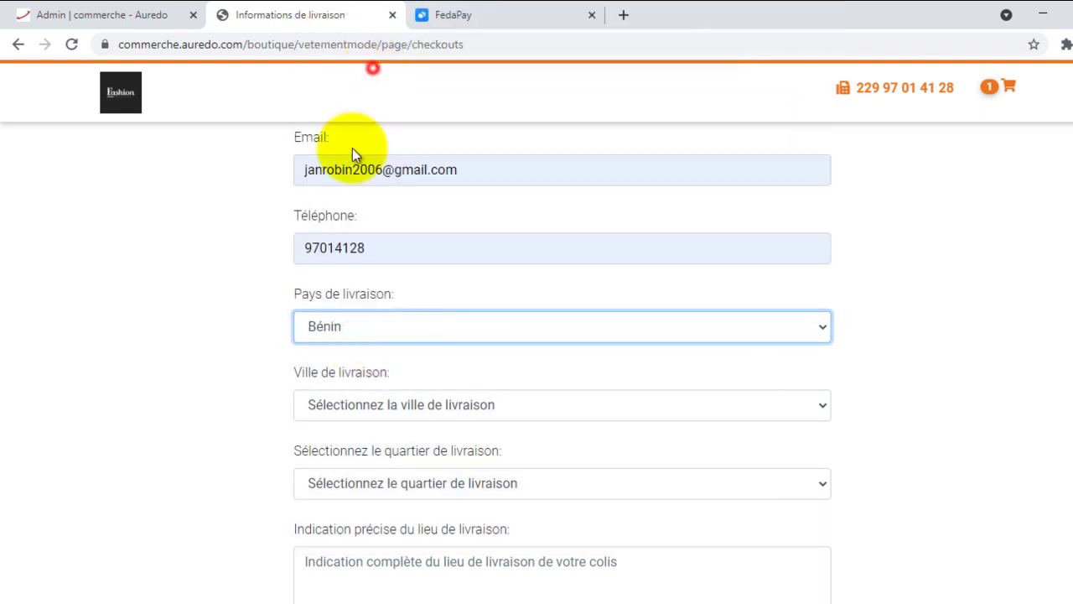
pyautogui.click(383, 406)
pyautogui.click(395, 404)
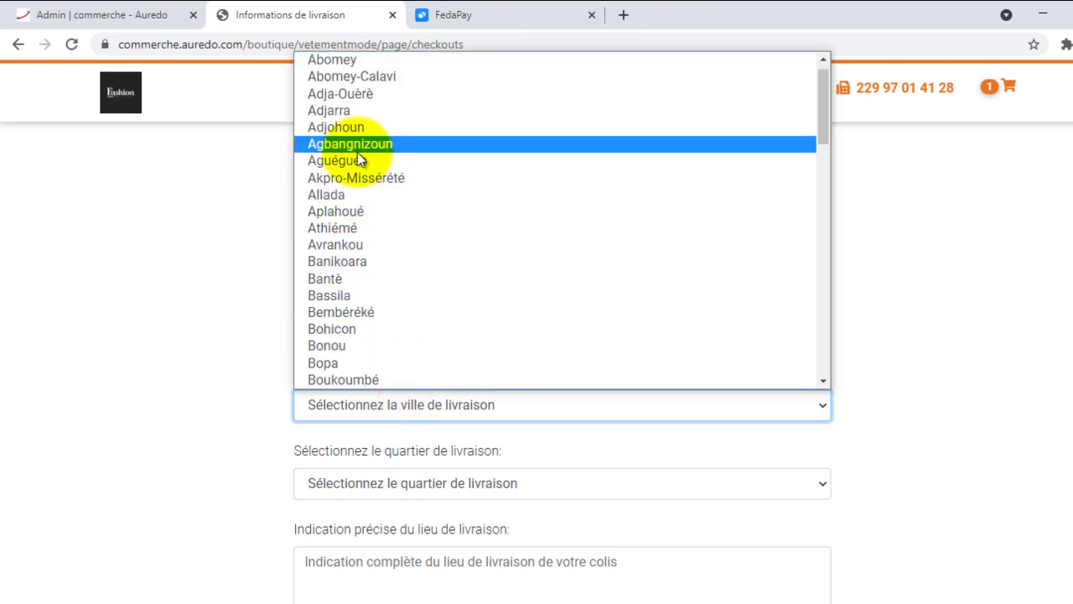
pyautogui.click(357, 79)
pyautogui.scroll(-2, 352, 291)
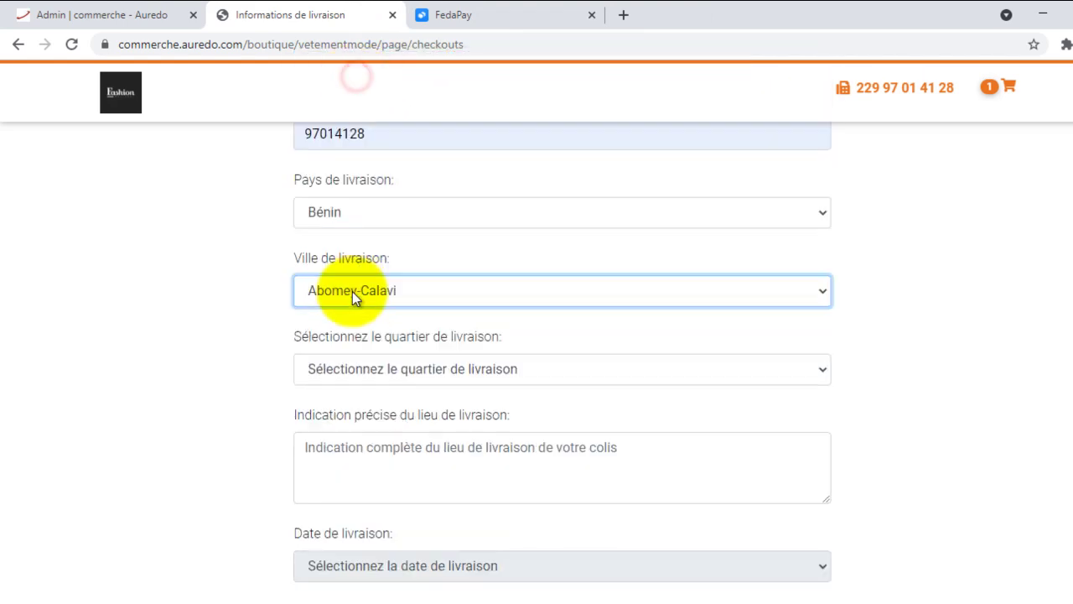
pyautogui.click(358, 316)
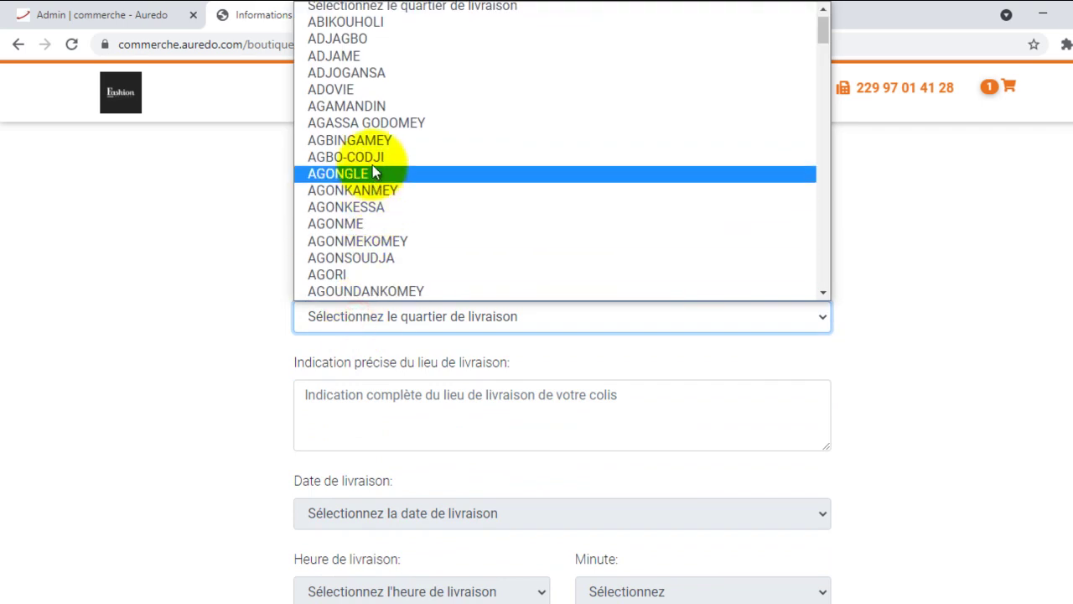
pyautogui.click(381, 88)
# Step: Enter "Pres du marché" as the precise indication of the delivery location
pyautogui.click(342, 389)
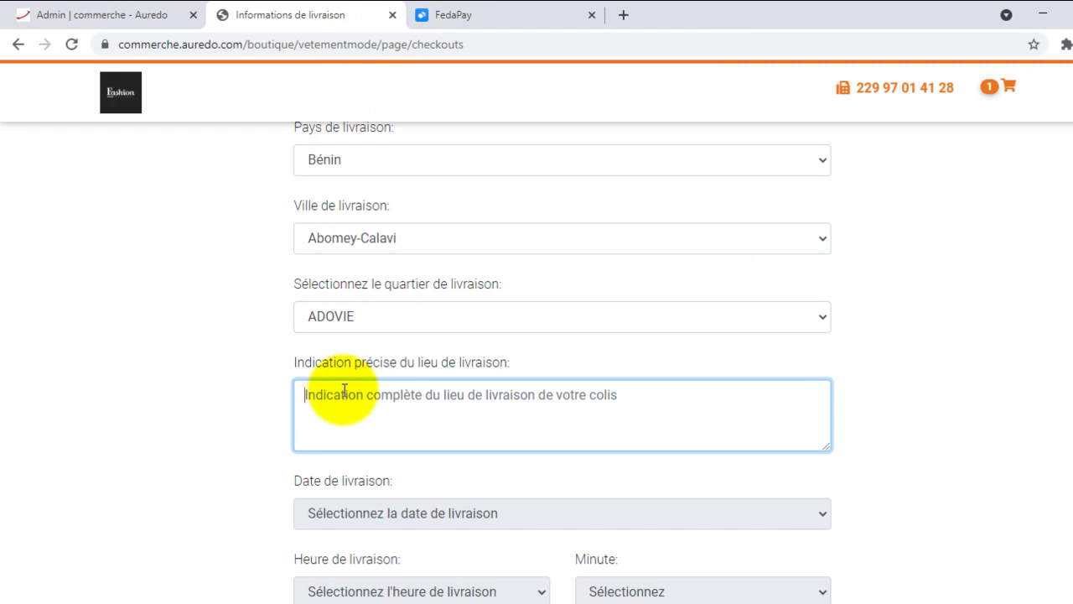
pyautogui.write('Pres de mar')
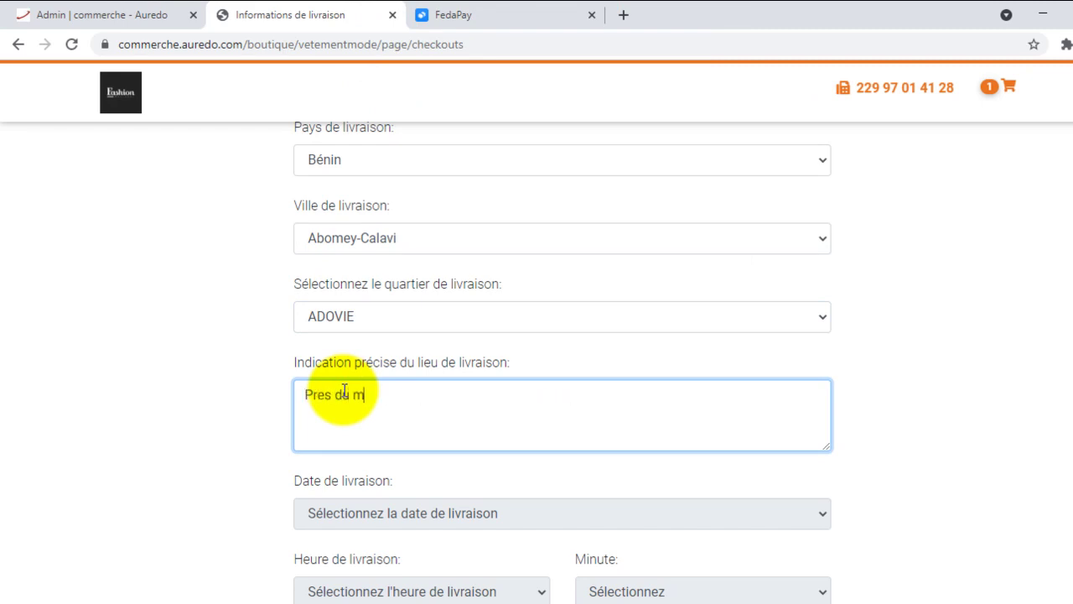
pyautogui.write('che')
# Step: Submit the delivery information and proceed from the order summary to the FedaPay payment
pyautogui.scroll(-4, 344, 390)
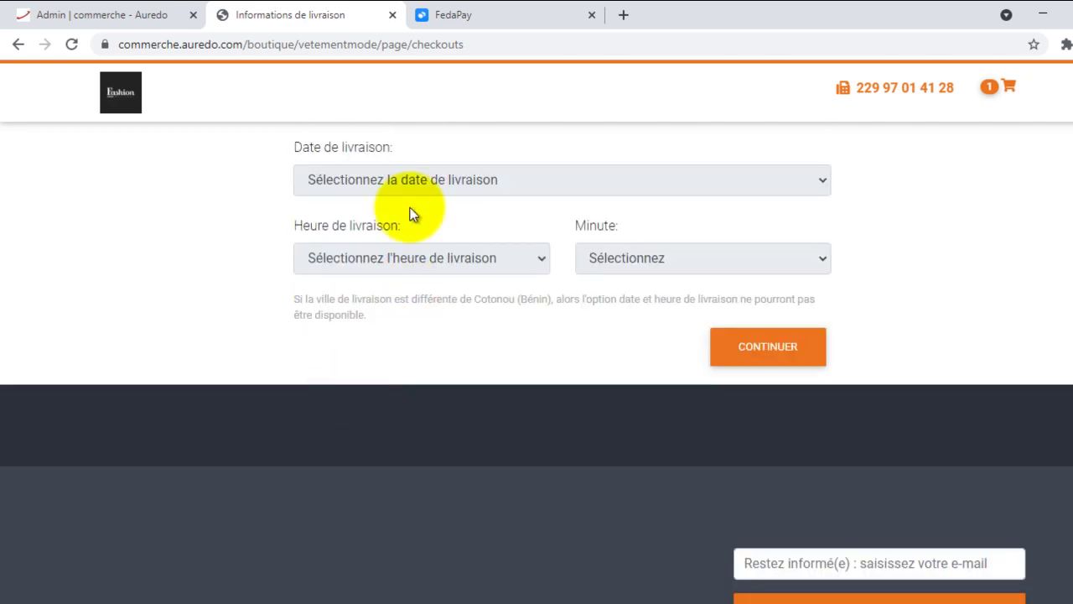
pyautogui.click(763, 352)
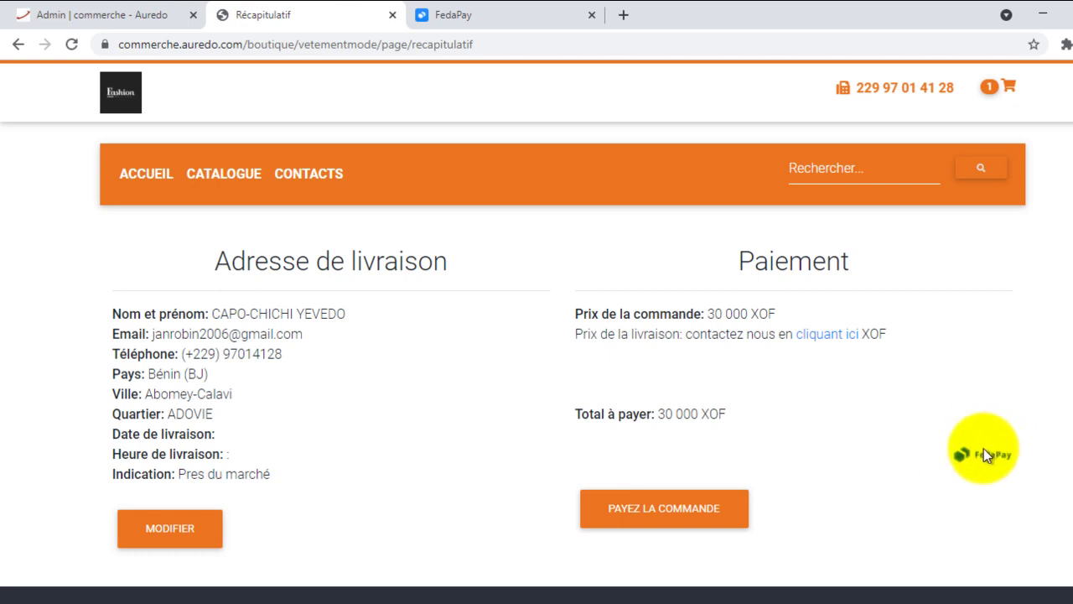
pyautogui.click(662, 507)
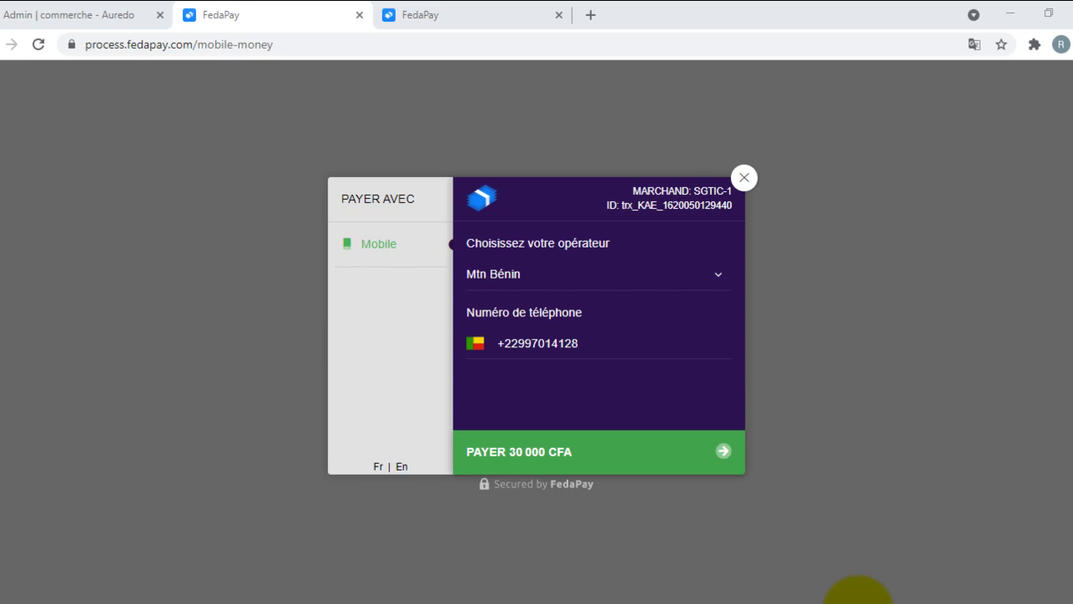
# Step: Return to the shop administration and view the actions available for FedaPay among the default payment gateways
pyautogui.click(84, 8)
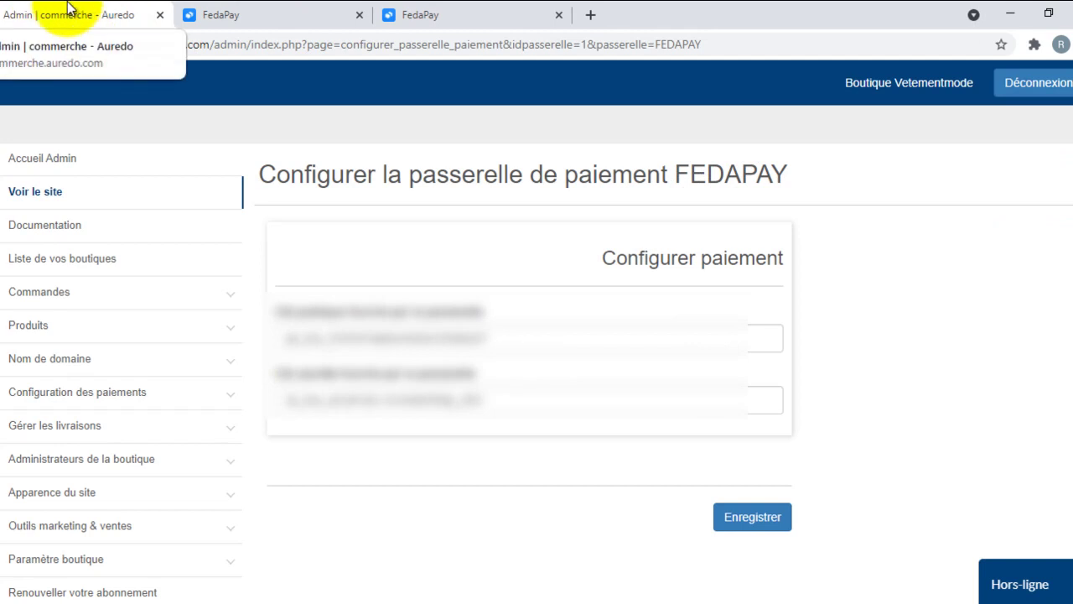
pyautogui.scroll(-1, 47, 392)
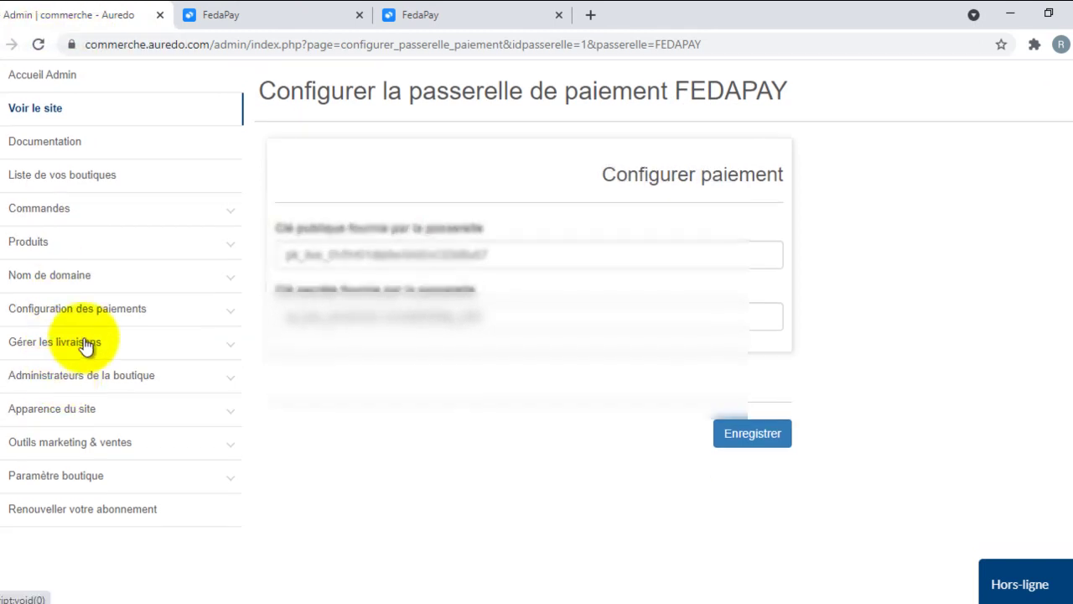
pyautogui.click(103, 312)
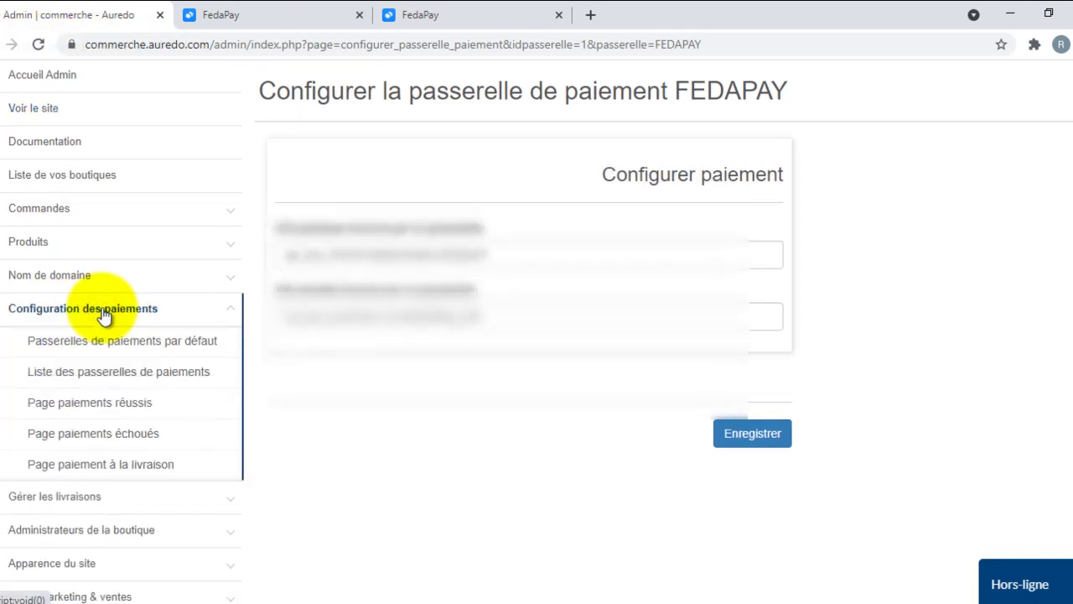
pyautogui.click(128, 341)
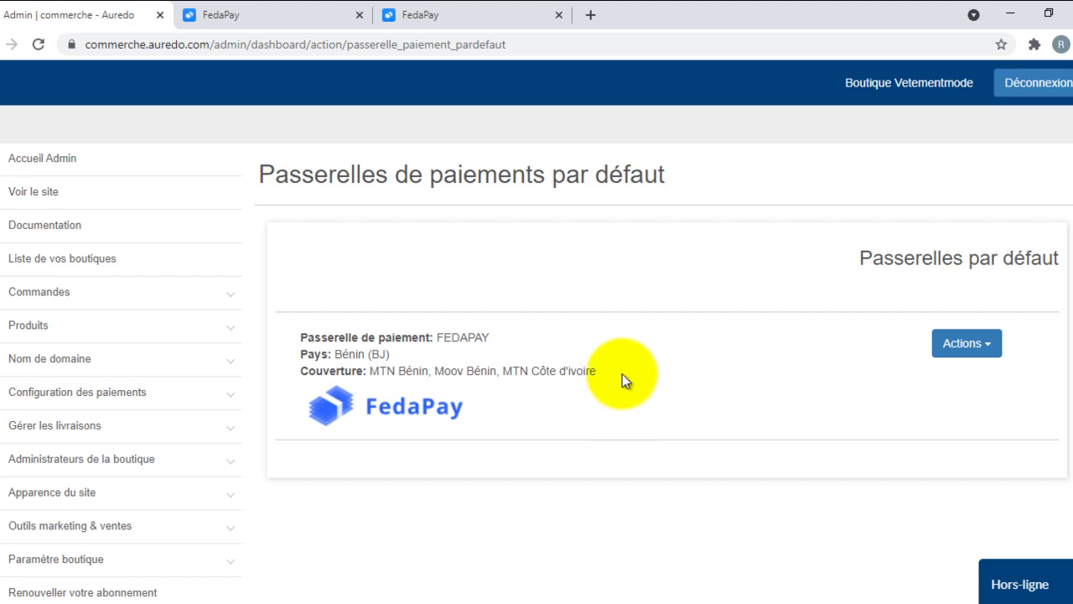
pyautogui.click(973, 345)
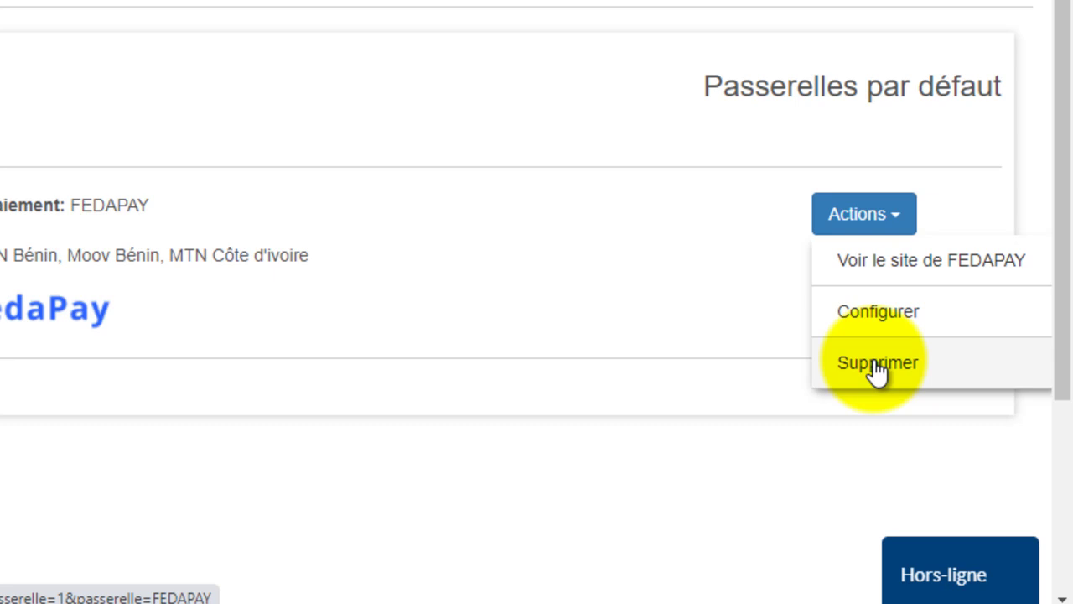
pyautogui.click(502, 438)
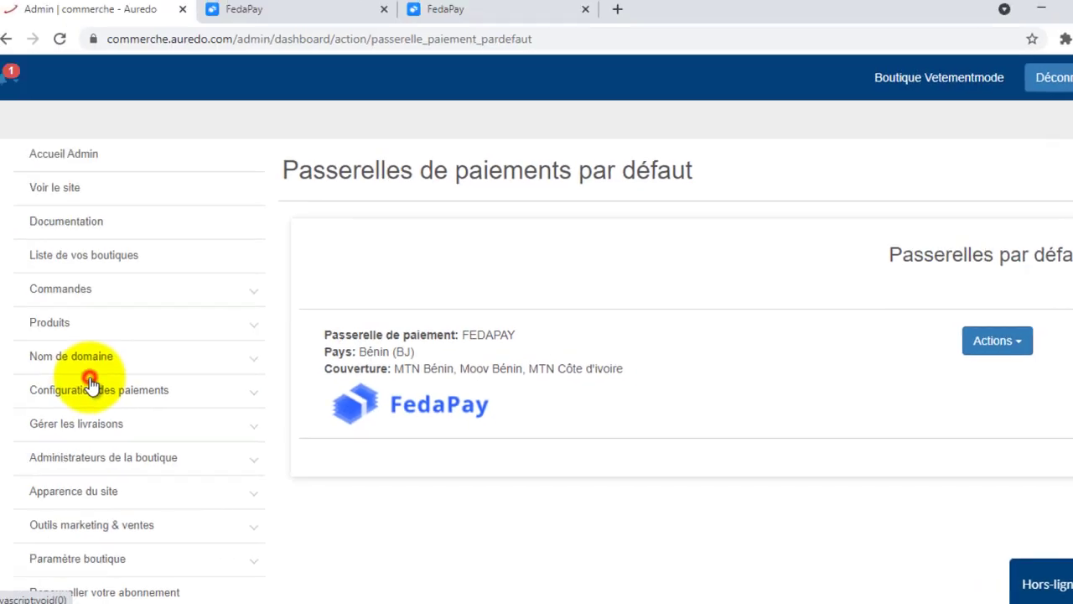
# Step: Open the list of payment gateways in the payment configuration
pyautogui.click(92, 382)
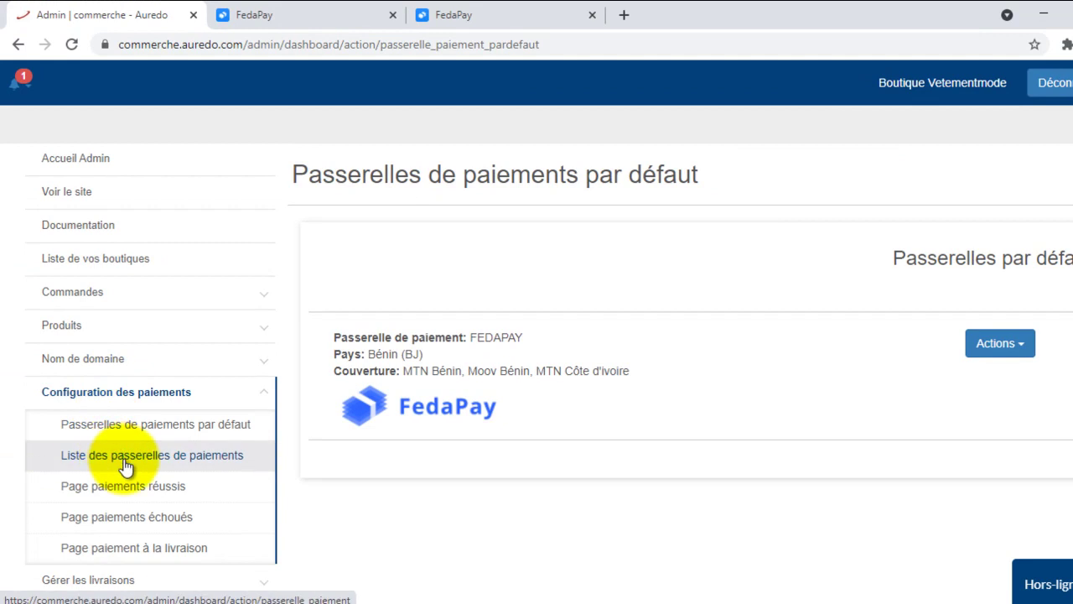